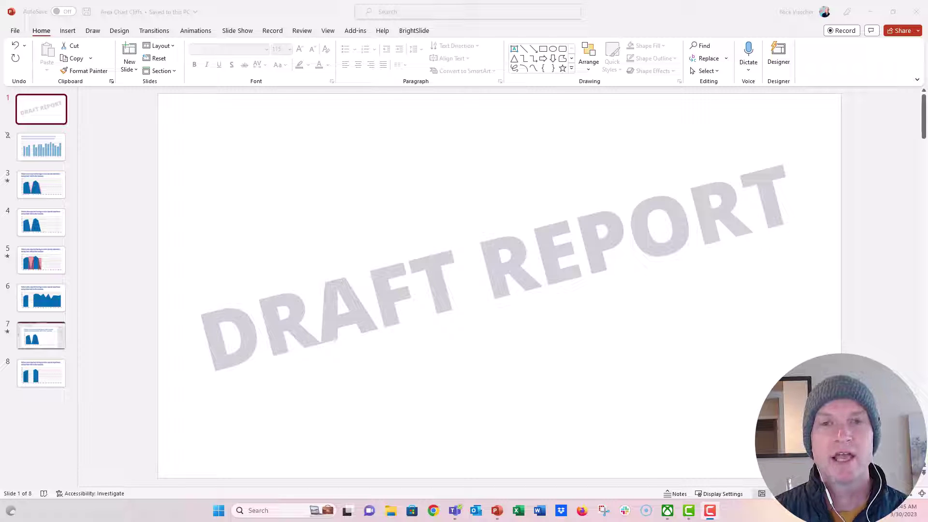
Select the DRAFT REPORT text box on slide 1, then move to the museum visitors chart slide.
click(198, 180)
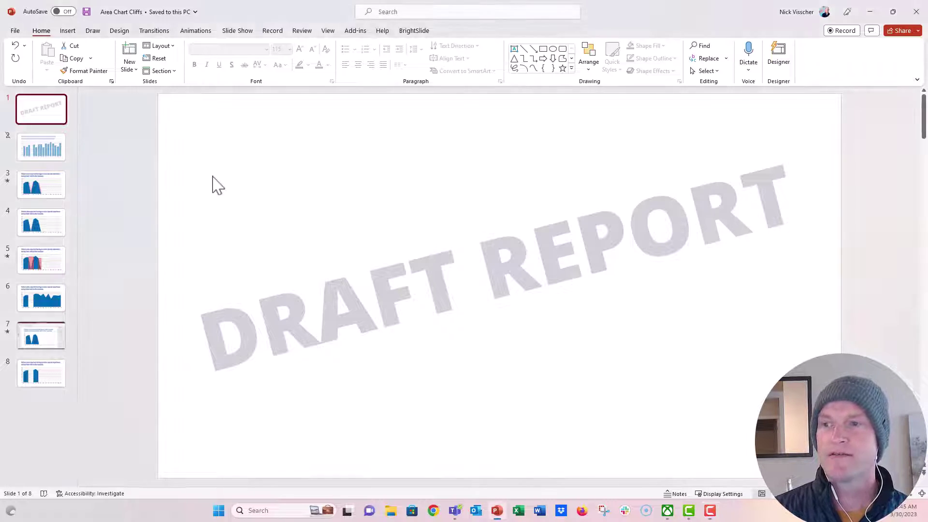
click(236, 285)
click(237, 285)
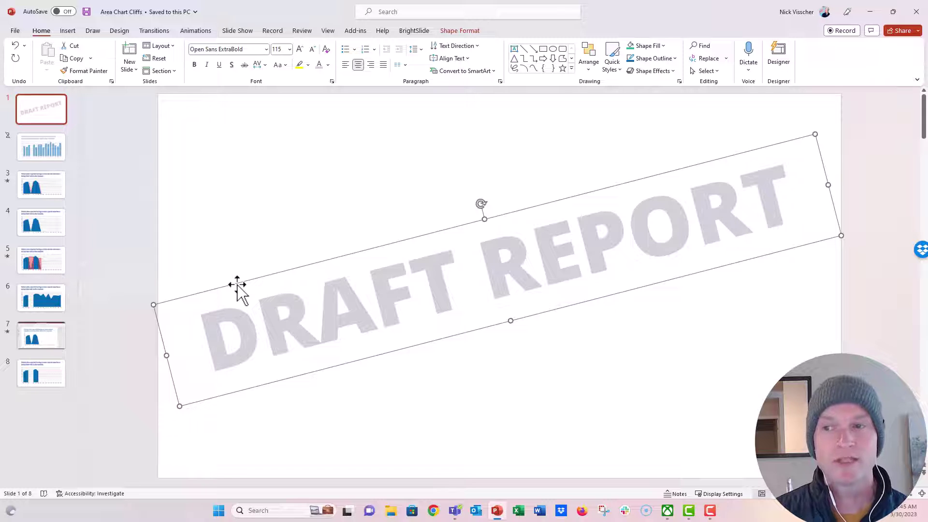
click(60, 153)
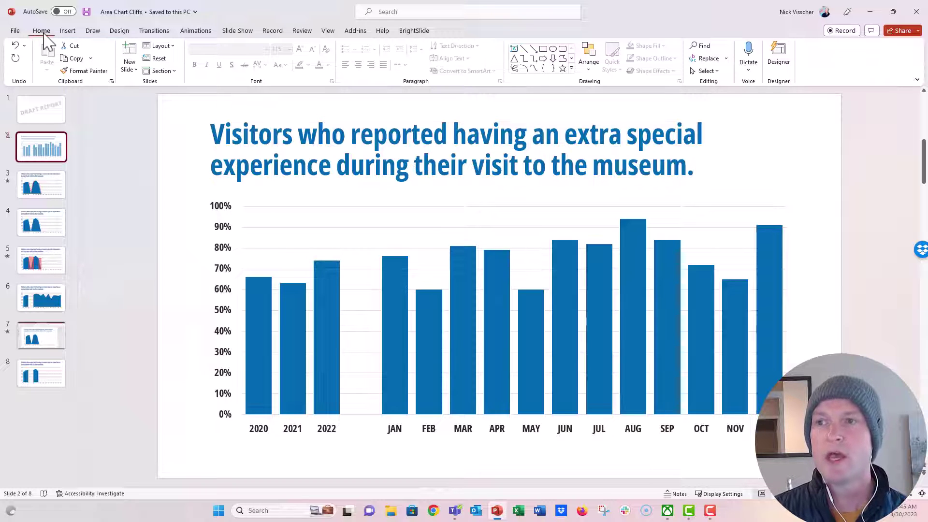
Enter Slide Master view and select the top-level Office Theme master slide.
click(327, 31)
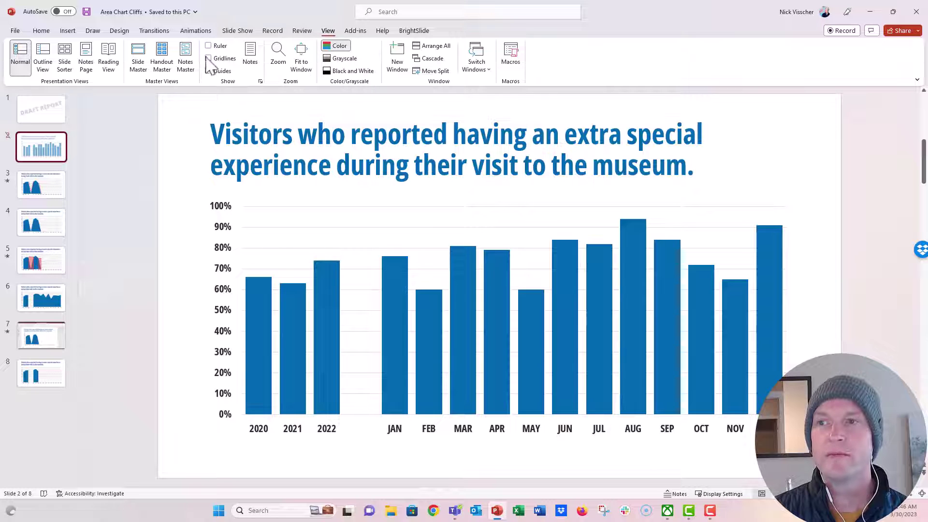
click(144, 69)
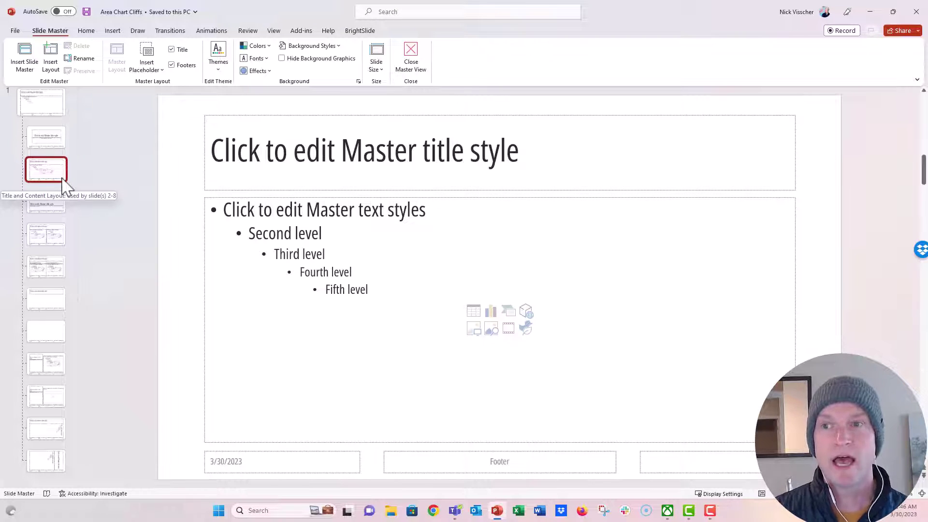
click(62, 111)
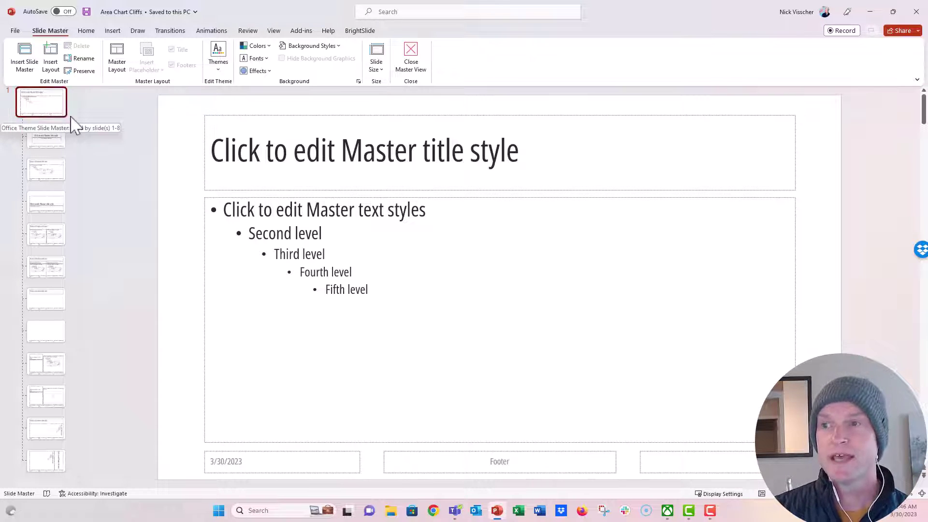
Draw a text box in the middle of the master and type DRAFT REPORT.
click(87, 32)
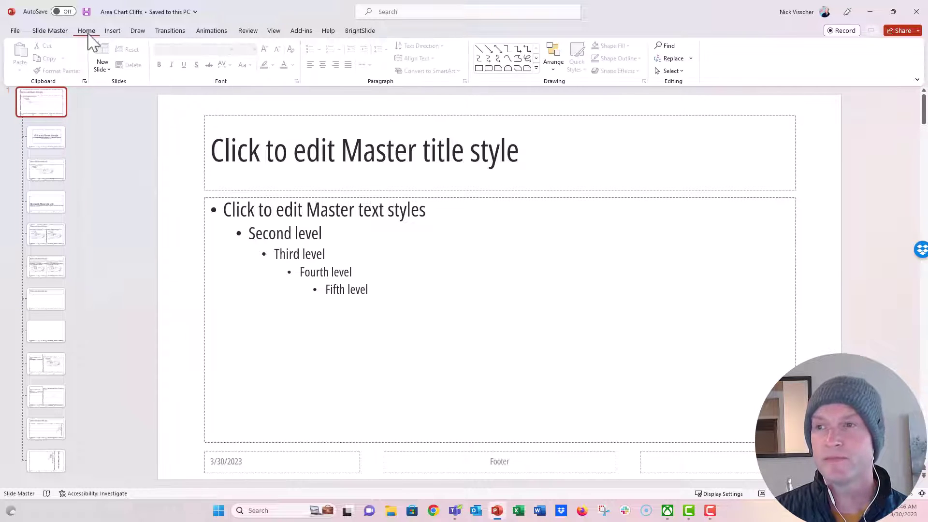
click(110, 32)
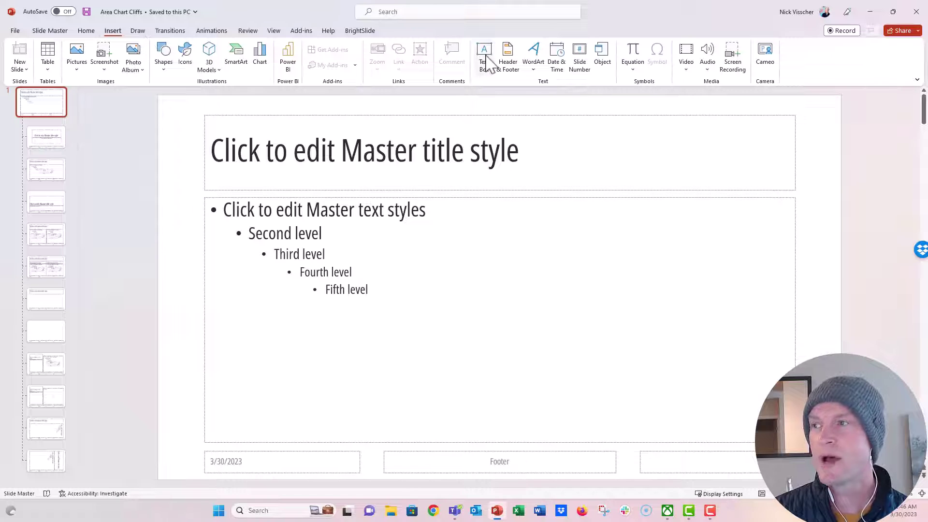
click(484, 57)
drag(501, 316, 661, 371)
text(dr)
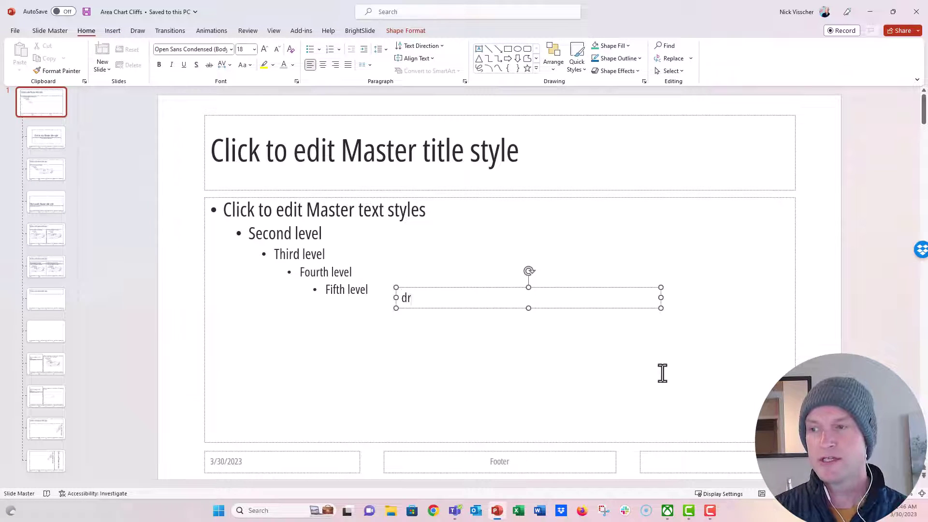
key(BackSpace)
key(BackSpace)
text(DRAFT REPORT)
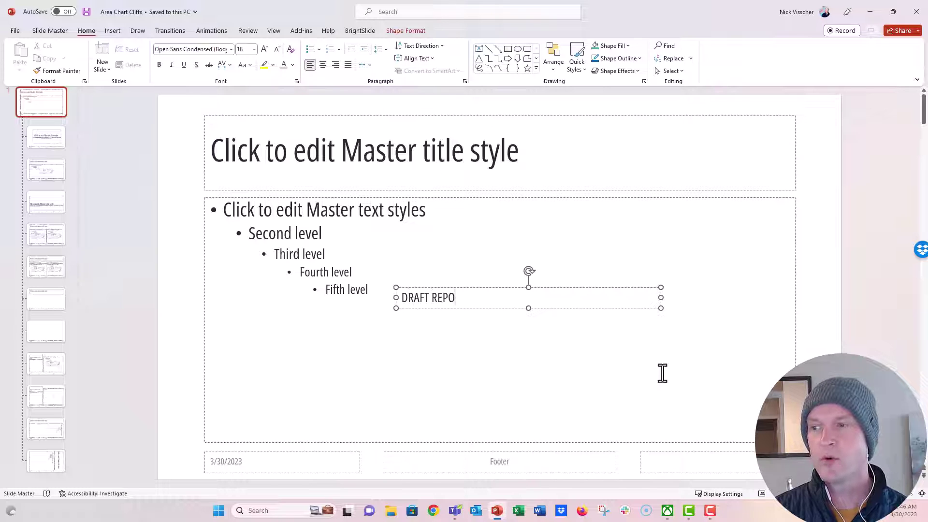
Format the DRAFT REPORT text as light grey Open Sans ExtraBold at 44 pt.
click(483, 309)
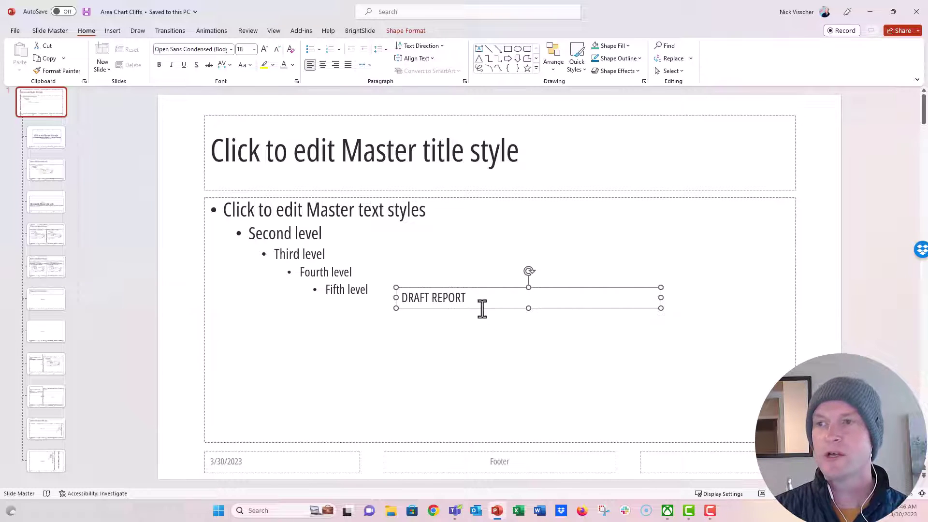
click(231, 49)
click(237, 120)
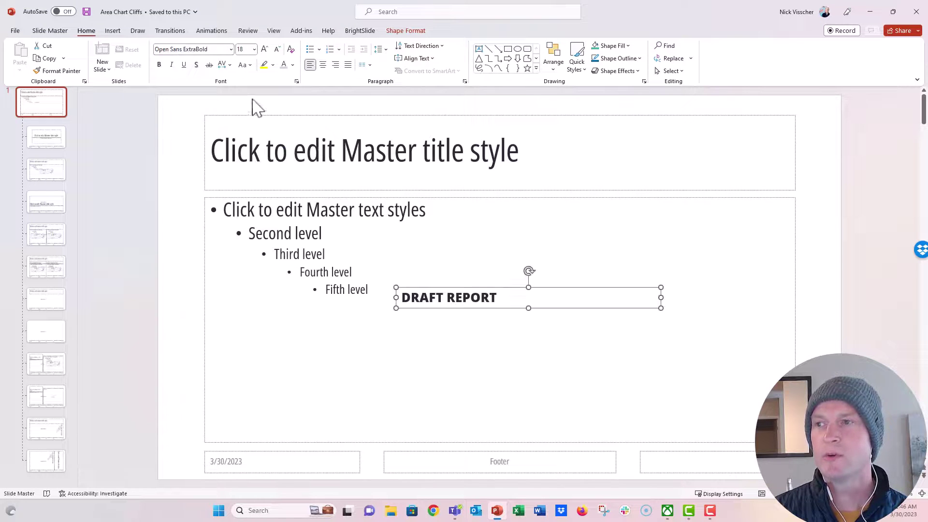
click(284, 66)
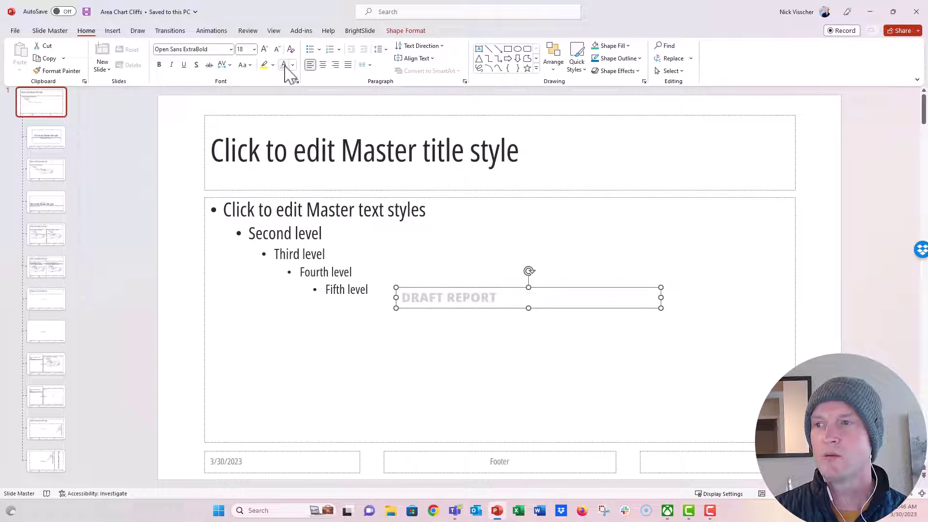
click(265, 49)
click(264, 49)
click(264, 49)
click(265, 49)
click(264, 49)
click(264, 50)
click(265, 49)
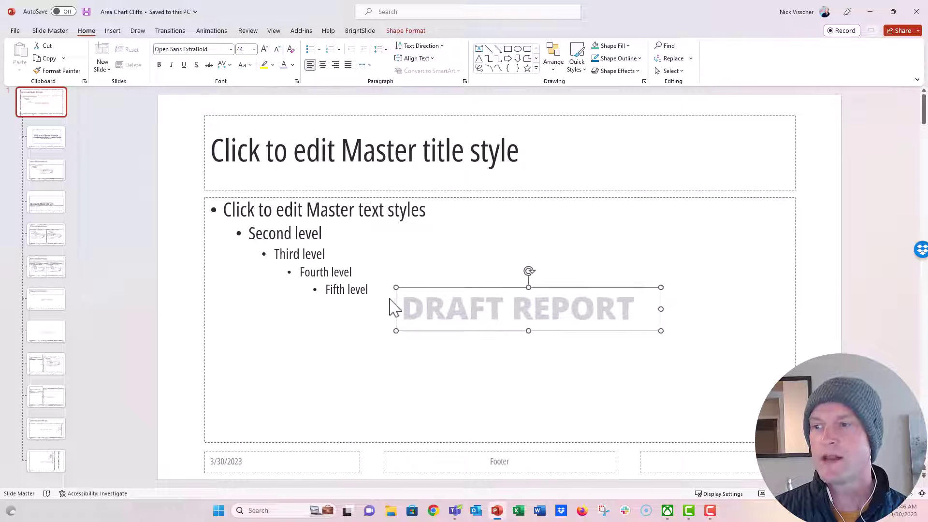
Stretch the box across the slide width, centre the text and enlarge it to 115 pt.
drag(393, 309, 160, 322)
drag(661, 308, 840, 308)
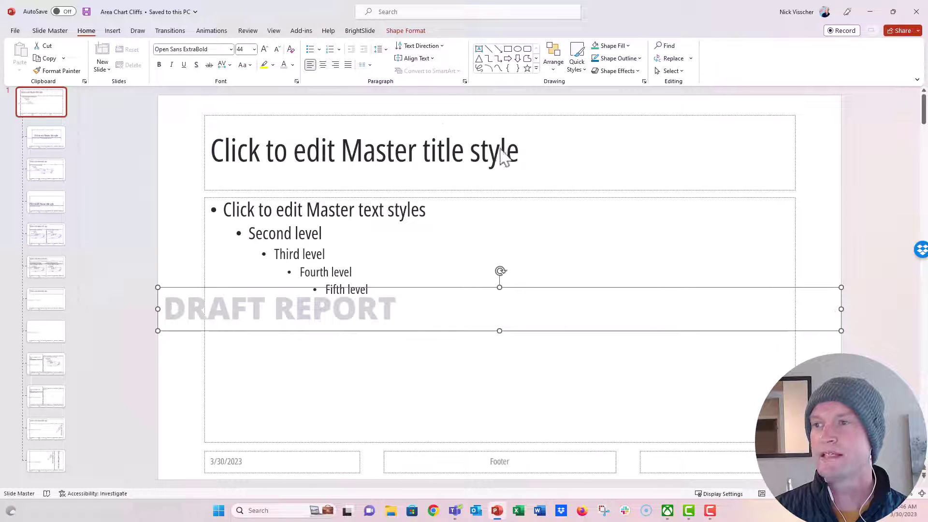
click(322, 64)
click(265, 50)
click(268, 51)
click(268, 51)
click(269, 50)
click(269, 51)
click(268, 50)
click(268, 51)
click(269, 50)
click(268, 50)
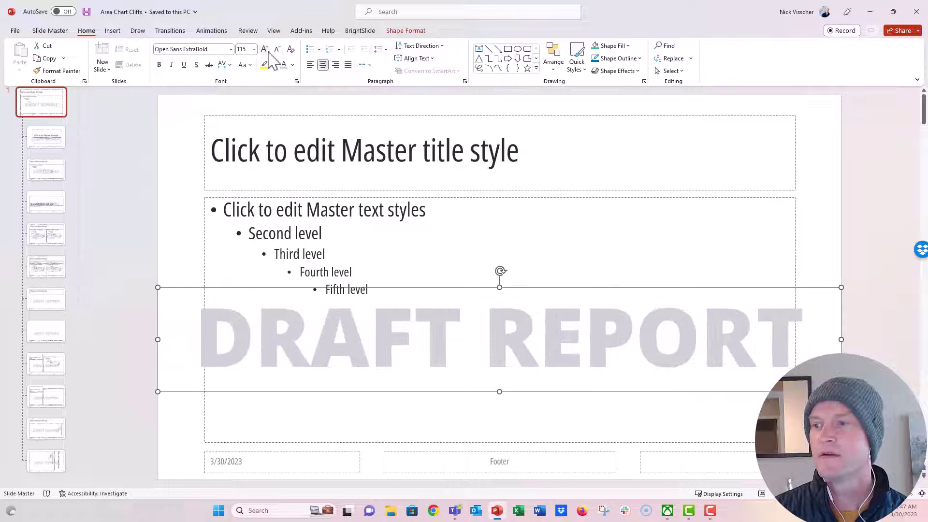
drag(389, 290, 385, 238)
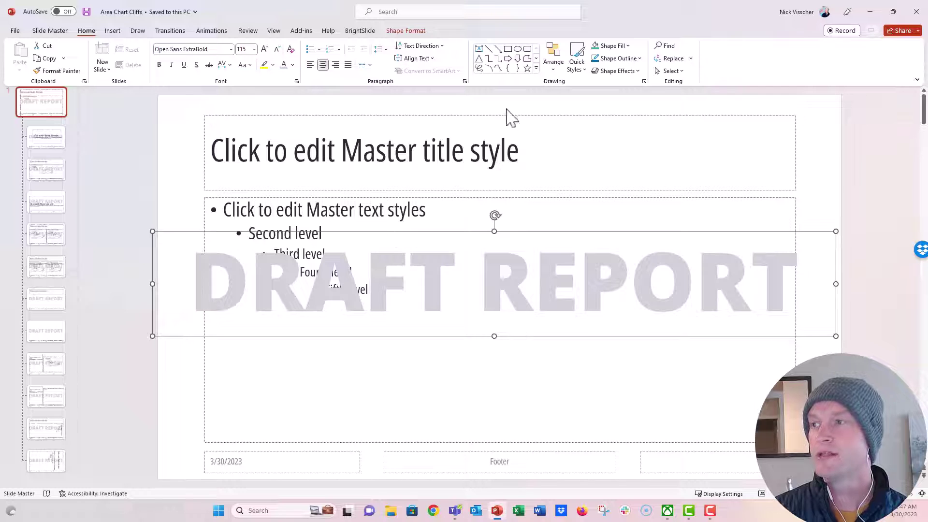
Align the DRAFT REPORT box to the middle and centre of the slide.
click(553, 68)
mouse_move(582, 231)
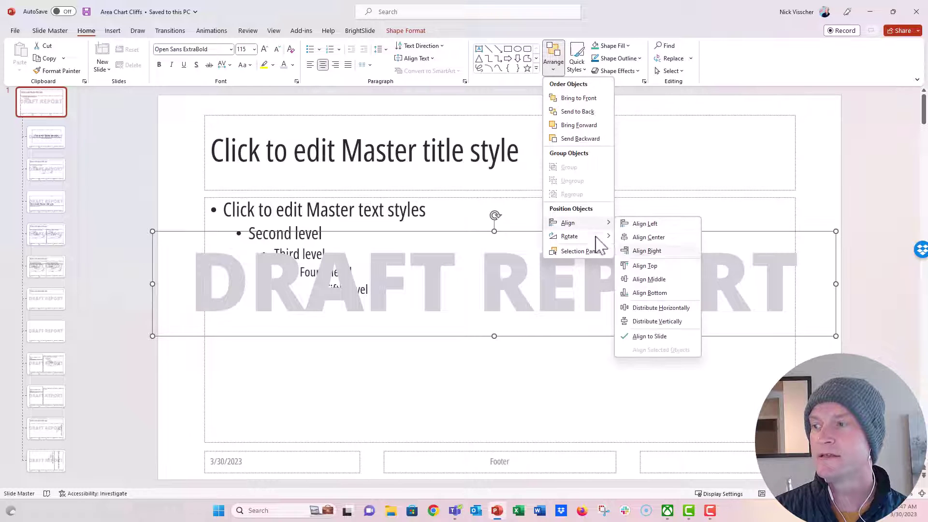
click(645, 280)
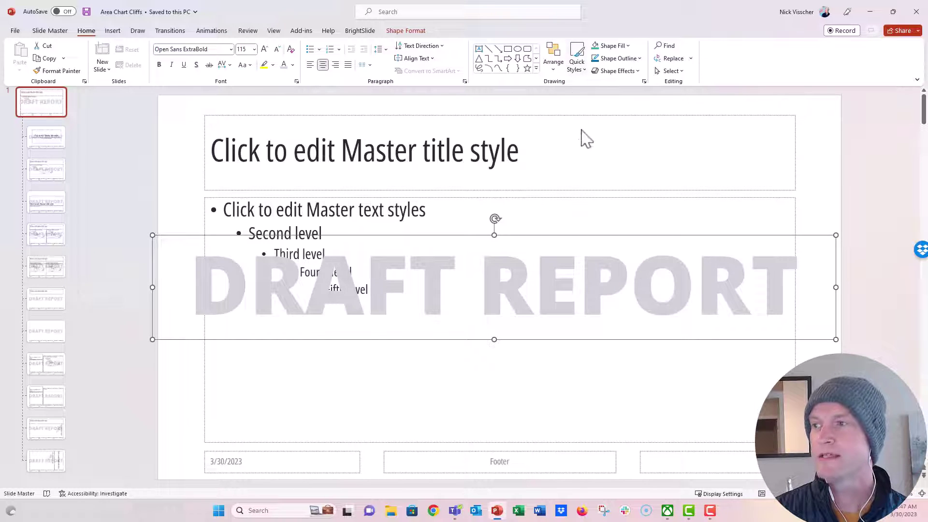
click(553, 67)
mouse_move(580, 224)
click(630, 237)
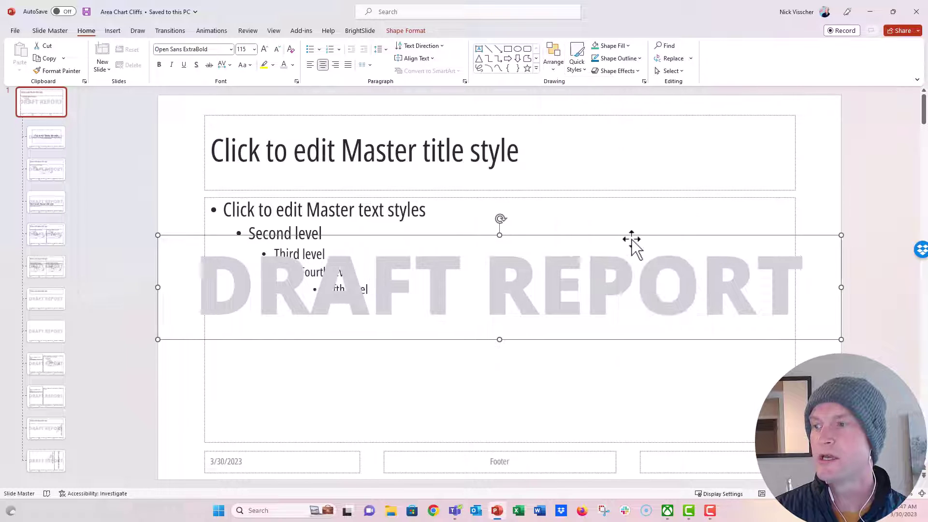
Deselect the DRAFT REPORT box and switch back to Normal view on slide 2.
click(141, 180)
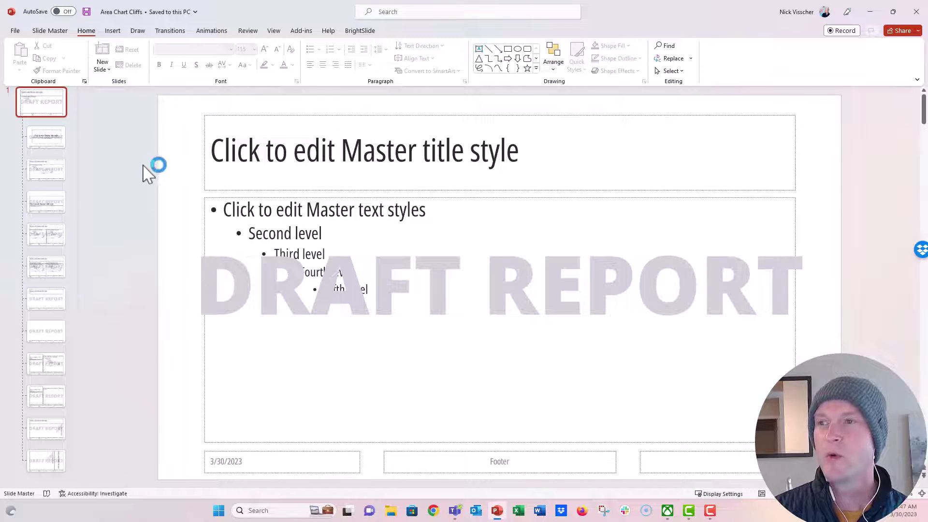
click(274, 32)
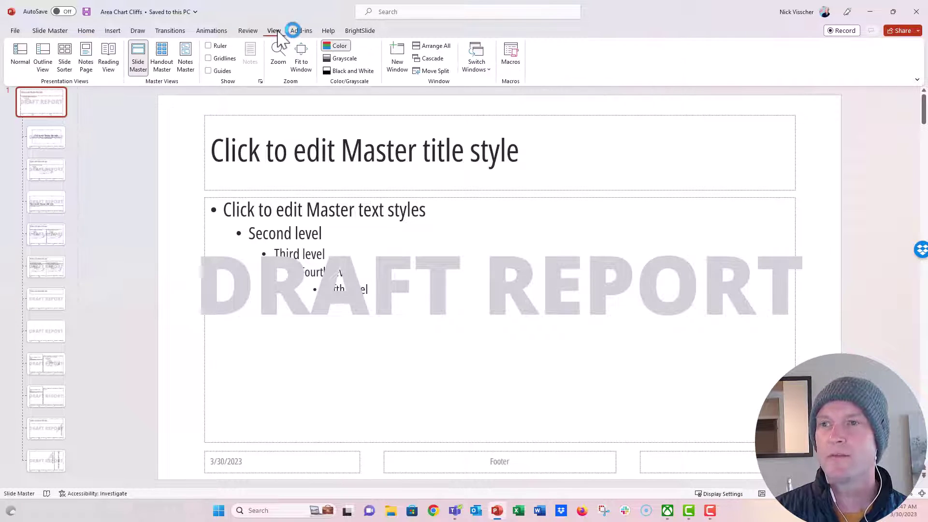
click(21, 67)
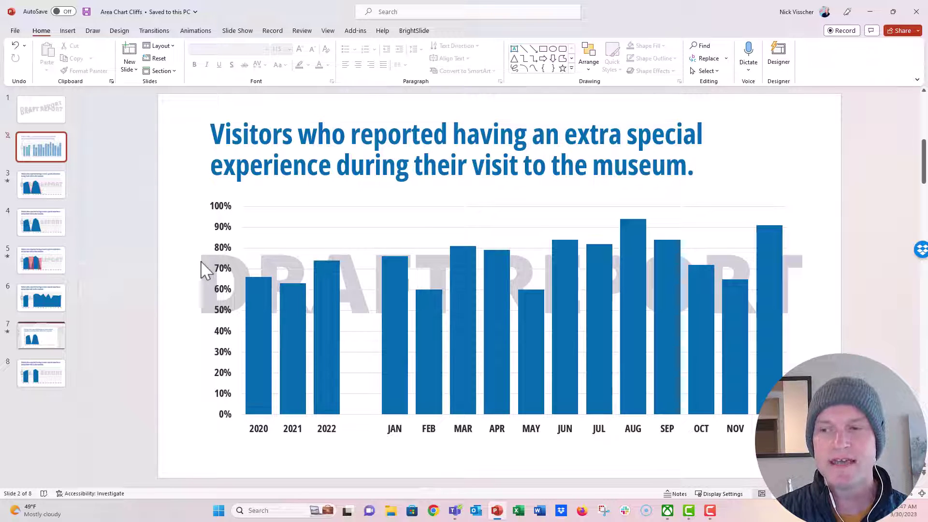
Reopen Slide Master view on the main master and select the DRAFT REPORT box.
click(328, 31)
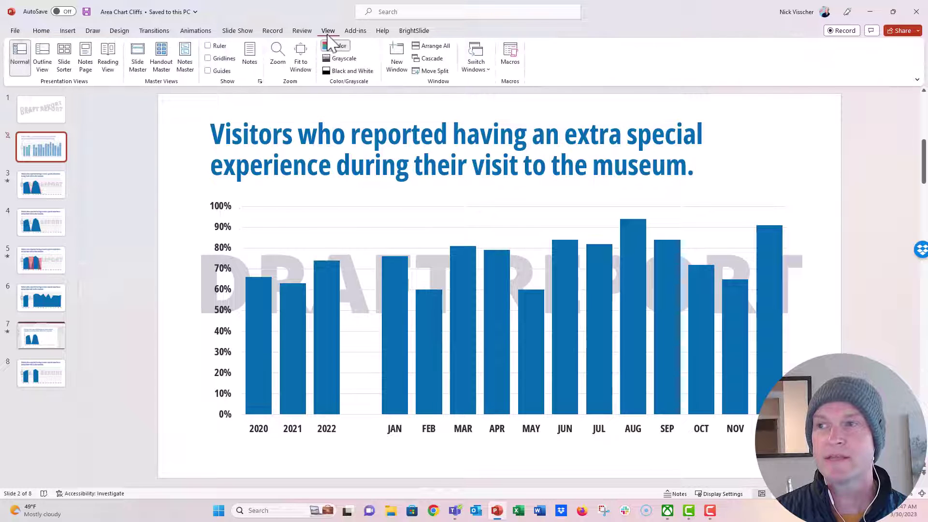
click(138, 63)
click(53, 114)
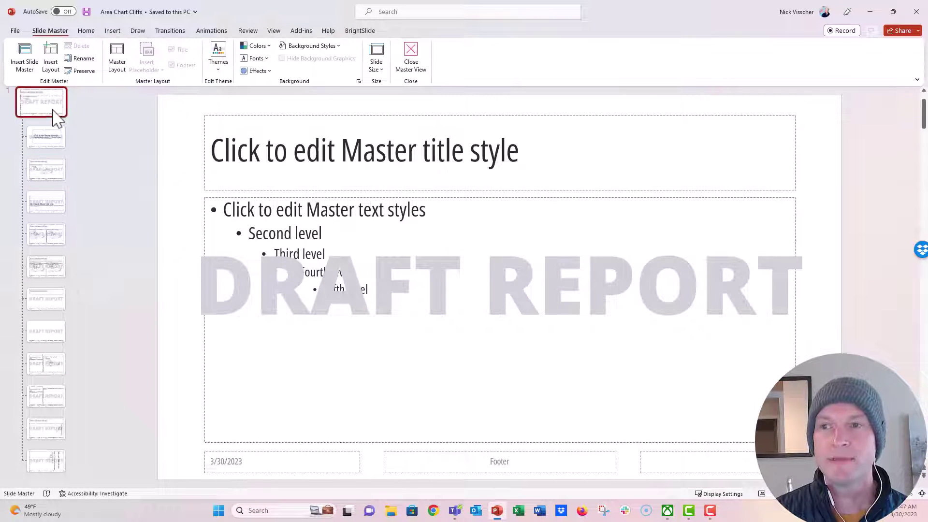
click(205, 289)
click(197, 235)
Shrink the DRAFT REPORT text to 36 pt, left-align it and narrow its box to fit.
click(86, 30)
click(275, 48)
click(276, 50)
click(276, 50)
click(276, 49)
click(276, 49)
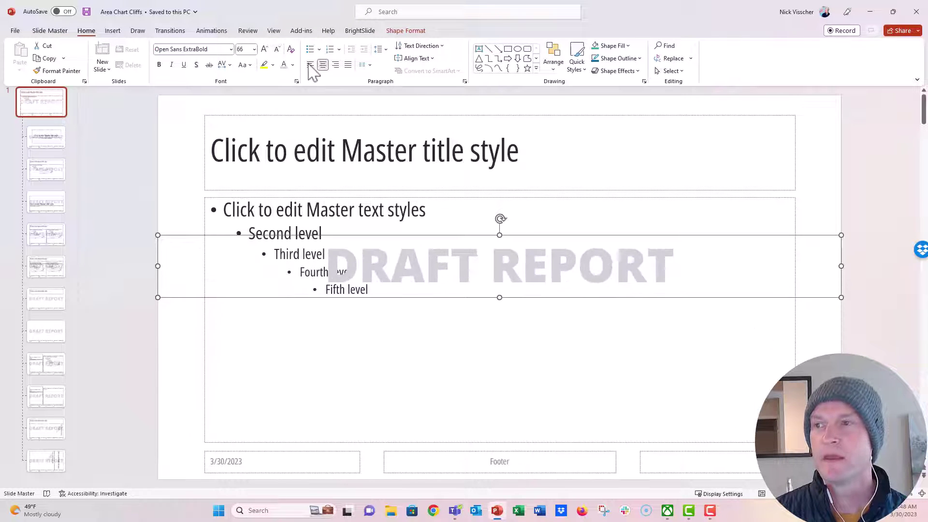
click(310, 64)
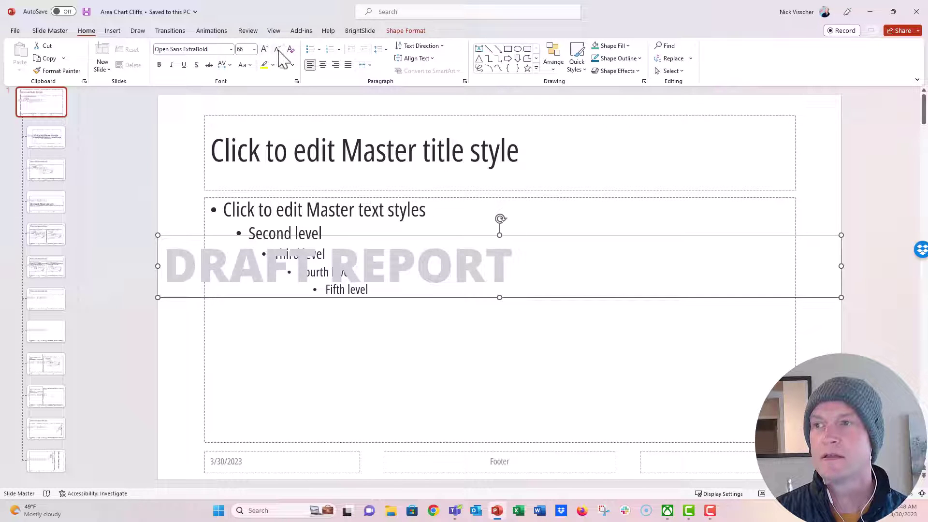
click(276, 49)
click(276, 49)
click(277, 49)
click(277, 50)
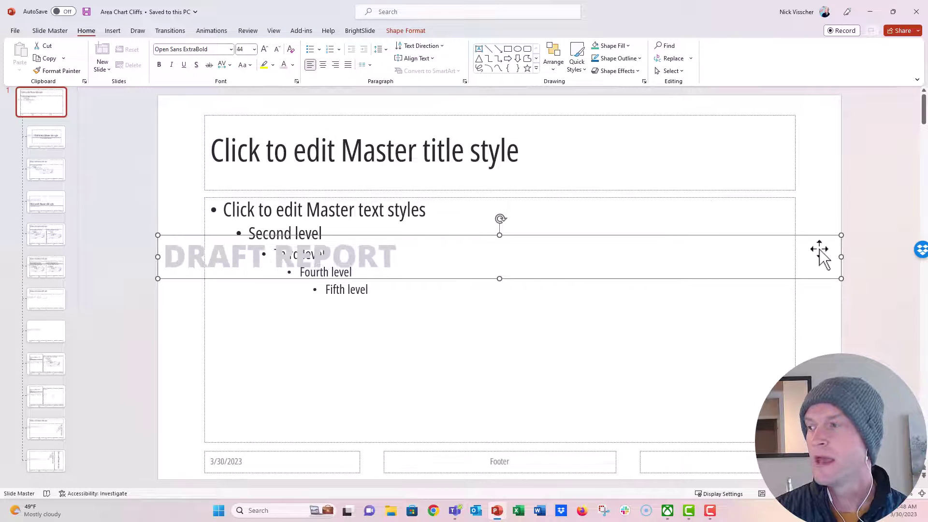
drag(840, 256, 410, 261)
click(276, 50)
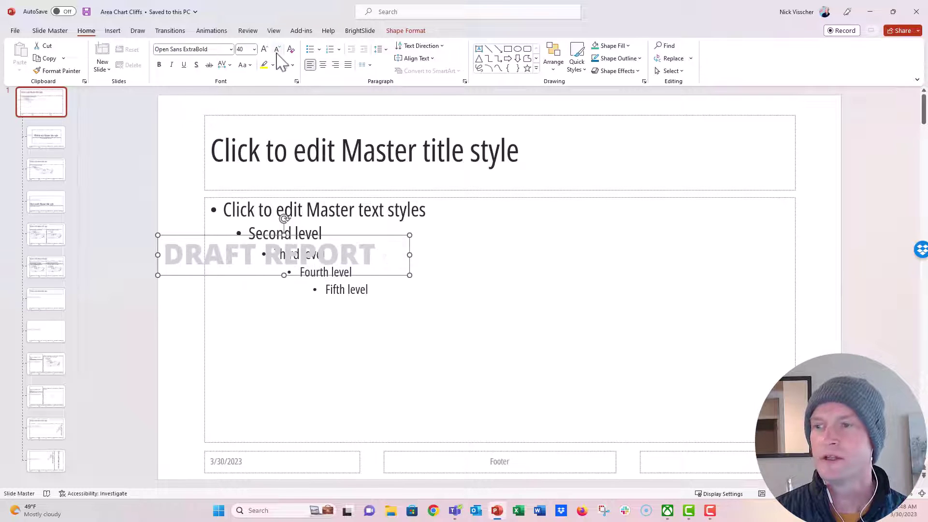
click(276, 50)
drag(411, 256, 363, 250)
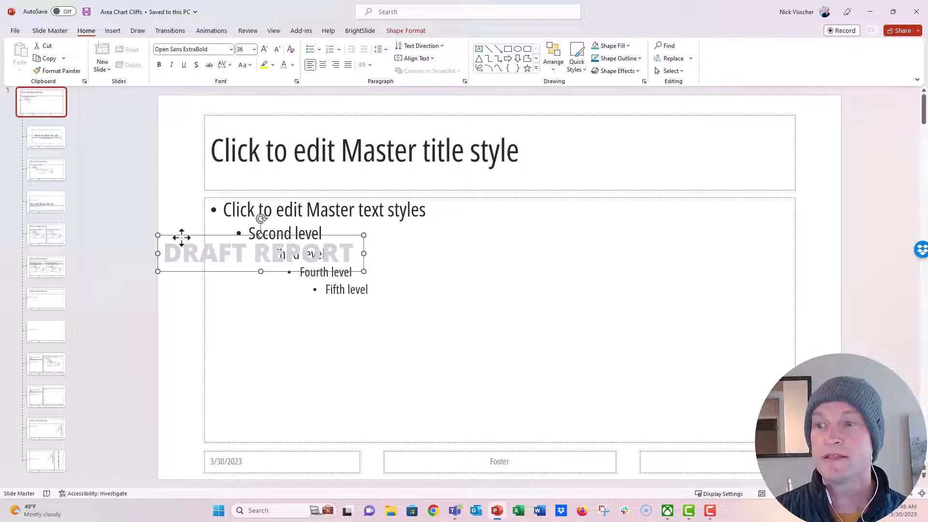
Make the text white, fill the box red and move it to the bottom-left corner.
click(292, 66)
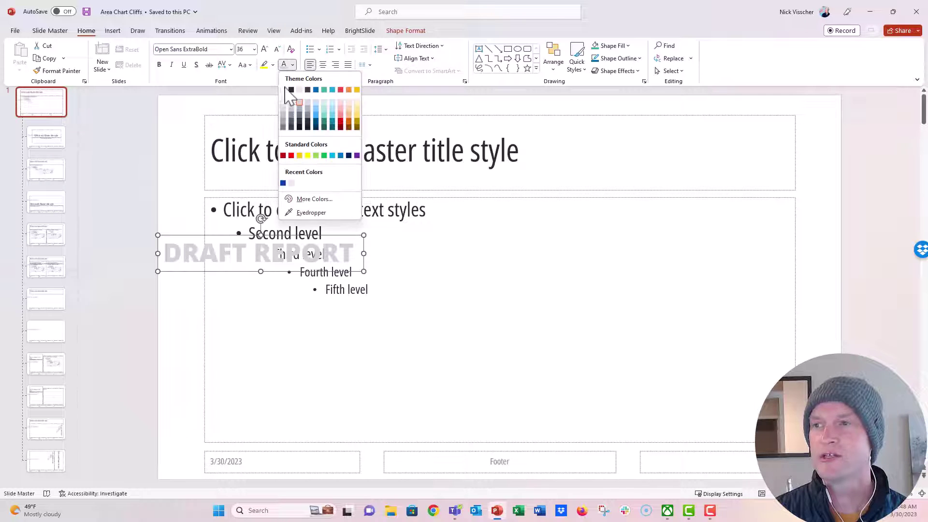
click(284, 91)
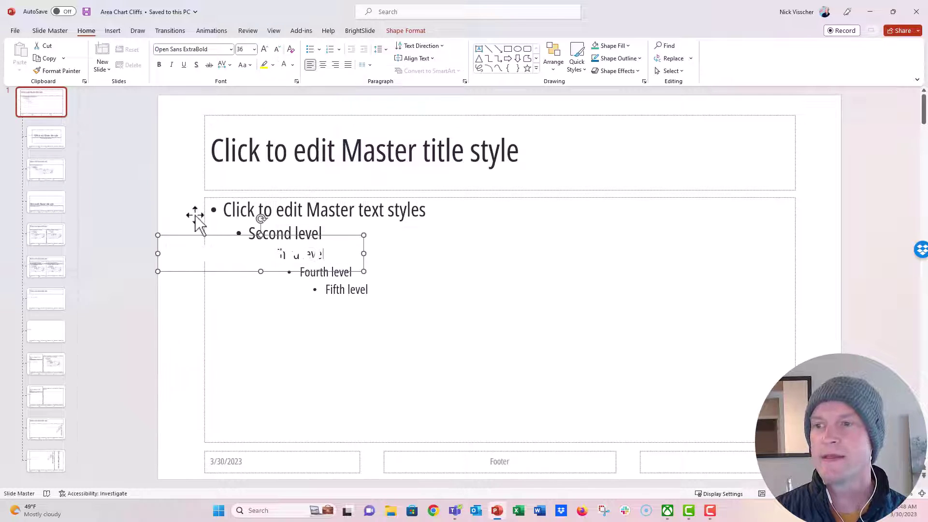
click(399, 32)
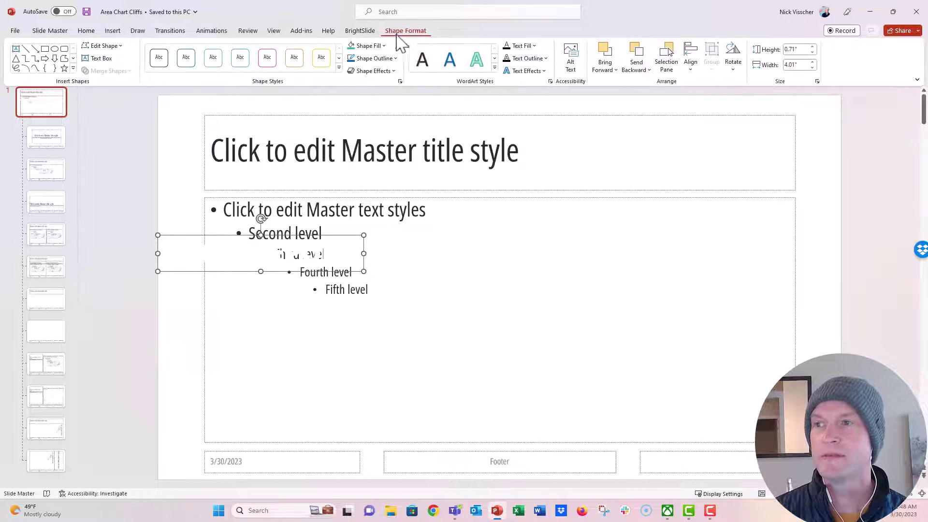
click(385, 45)
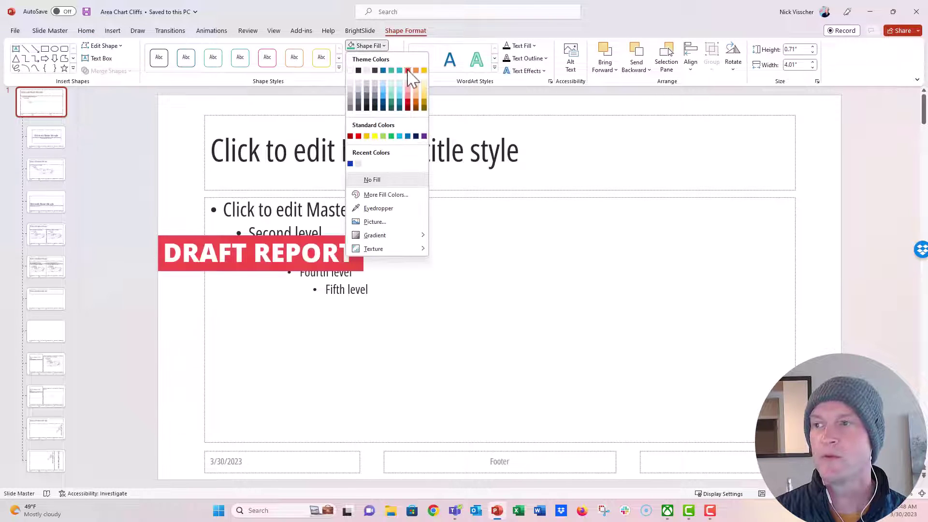
click(408, 74)
drag(196, 234, 193, 437)
Close Slide Master view and return to Normal view.
click(274, 32)
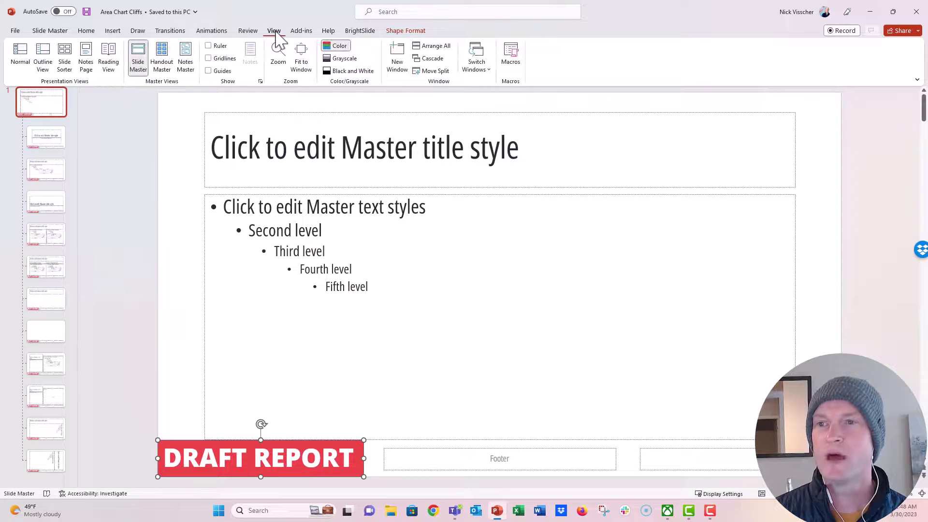
click(29, 63)
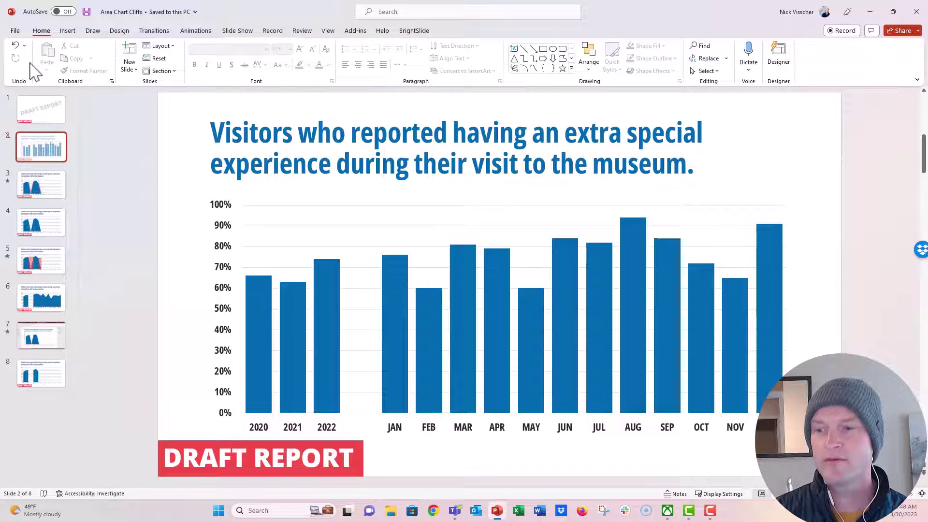
ctrl+scroll(483, 290, up, 2)
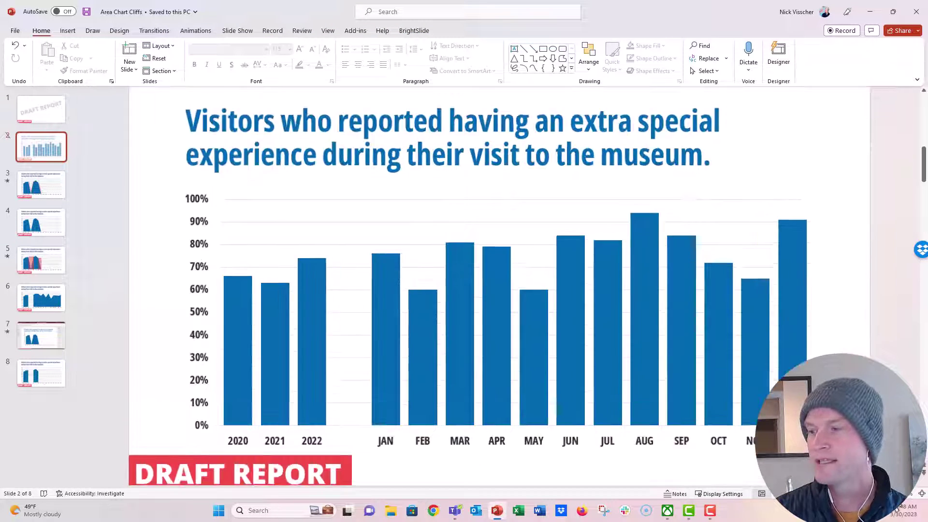
scroll(483, 290, down, 1)
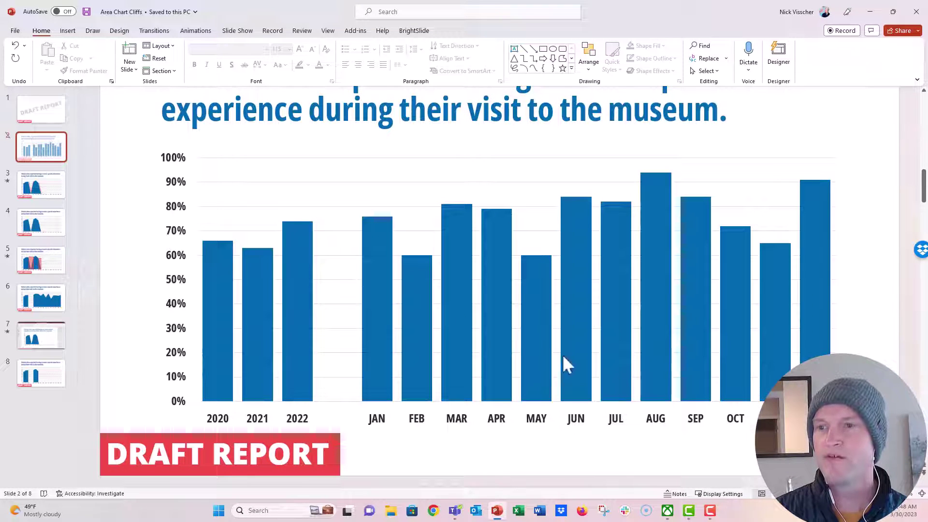
Step through slides 3 to 8 and back to slide 1, checking the red DRAFT REPORT label.
click(59, 190)
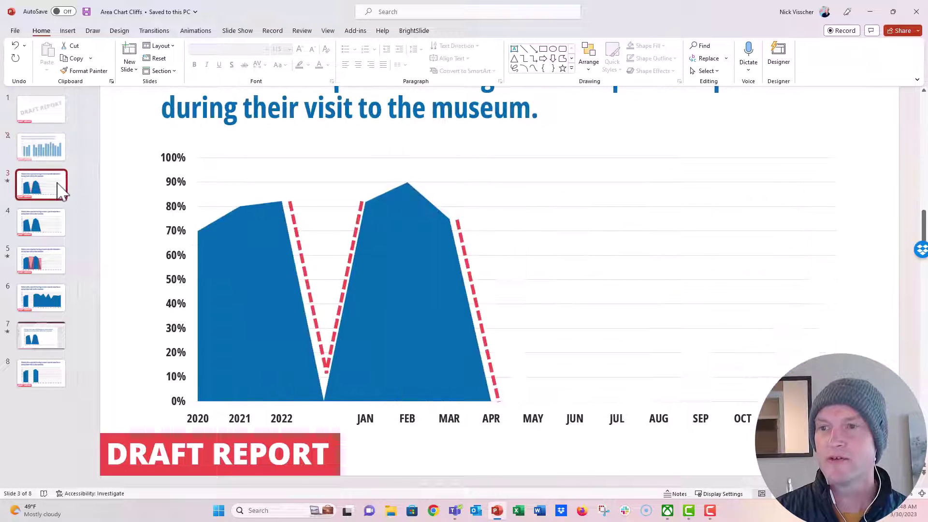
click(47, 226)
click(48, 264)
click(54, 297)
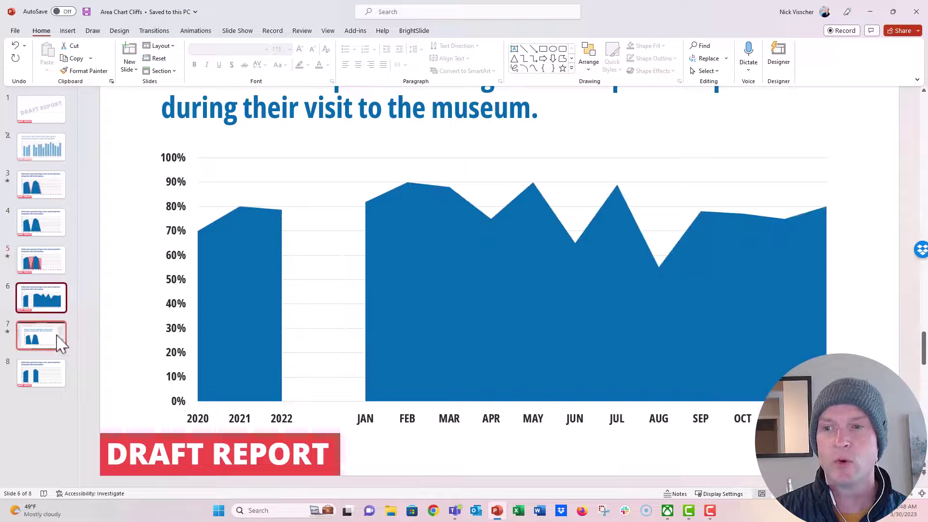
click(56, 336)
click(56, 375)
click(57, 338)
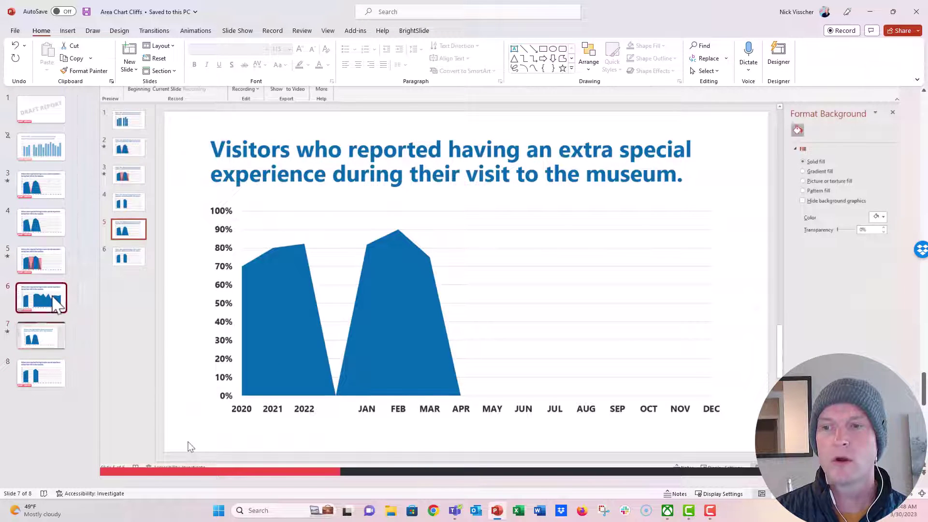
click(55, 302)
click(51, 263)
click(60, 227)
click(58, 191)
click(57, 149)
click(56, 114)
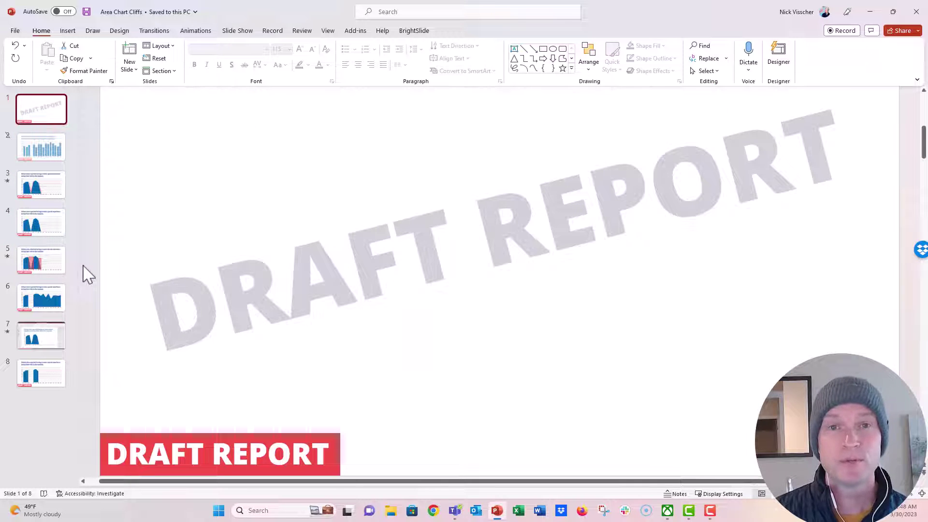